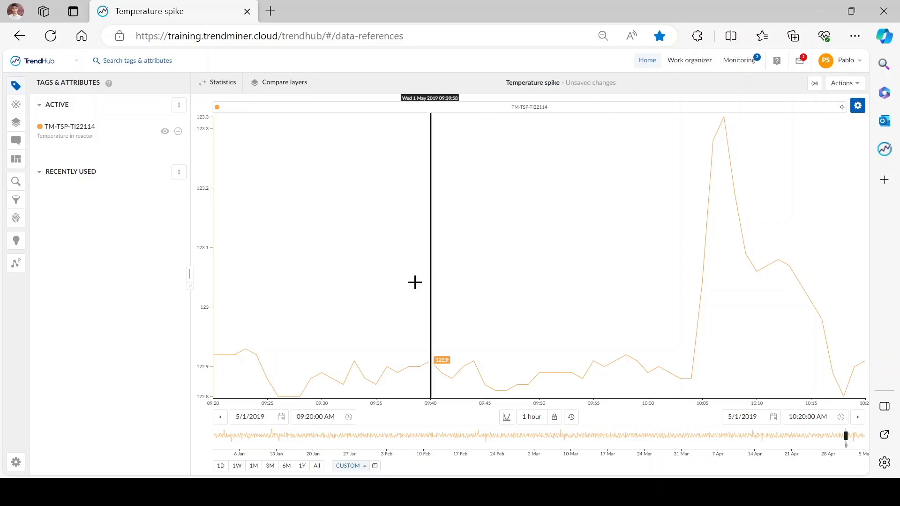
Run a new similarity search on TM-TSP-TI22114 with added weight on the temperature spike, selecting a span of about 15m 43s
left_click(17, 187)
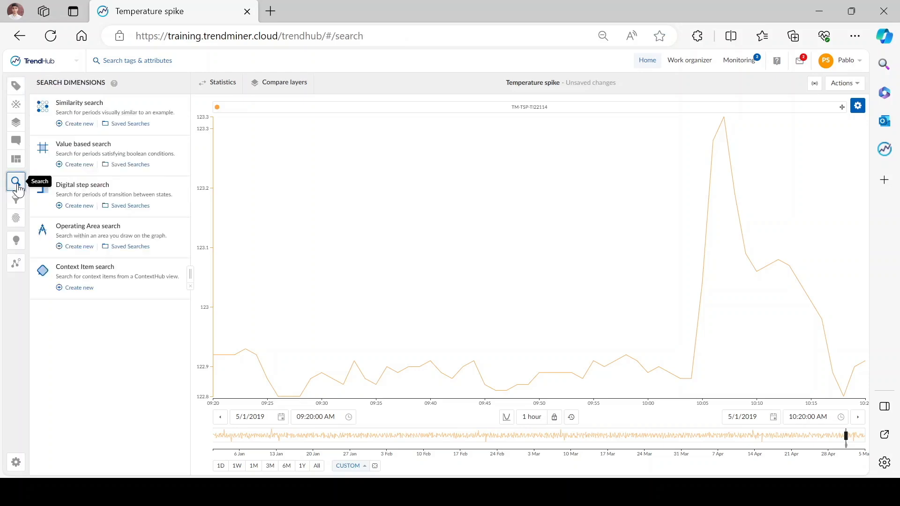
left_click(77, 124)
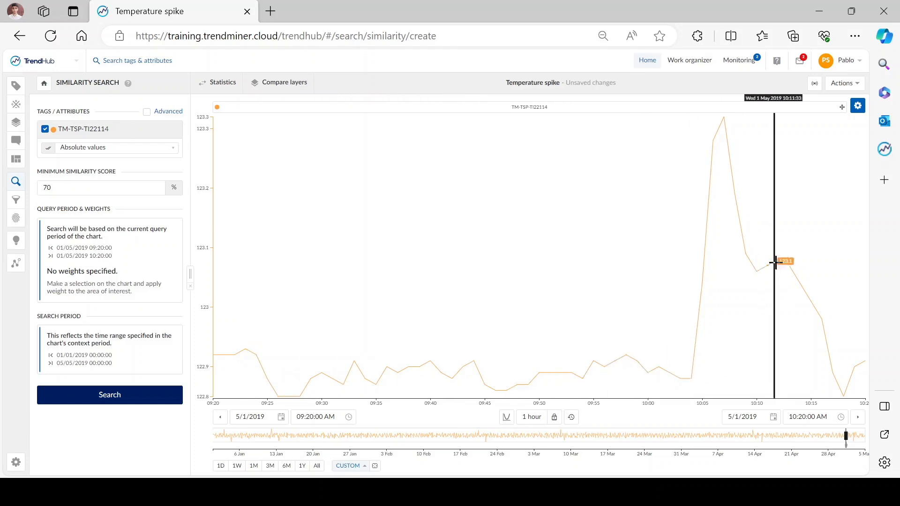
left_click_drag(679, 303, 849, 295)
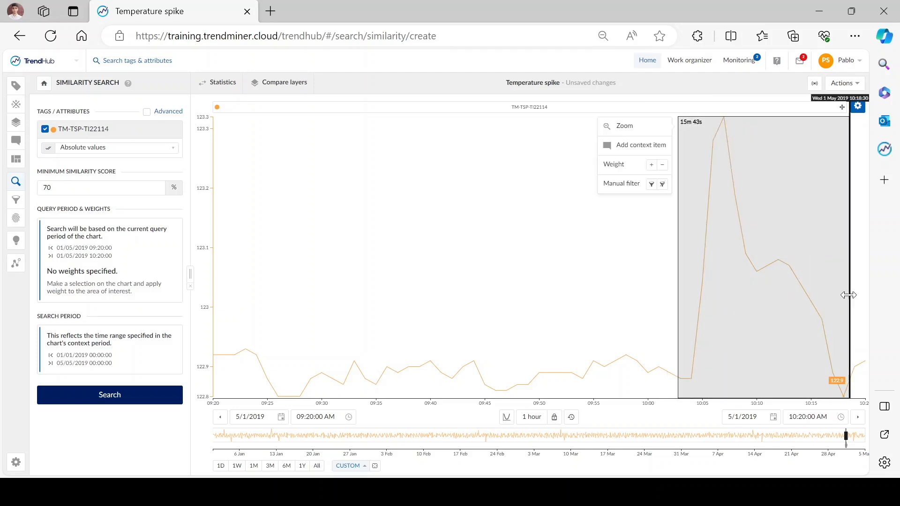
left_click(651, 166)
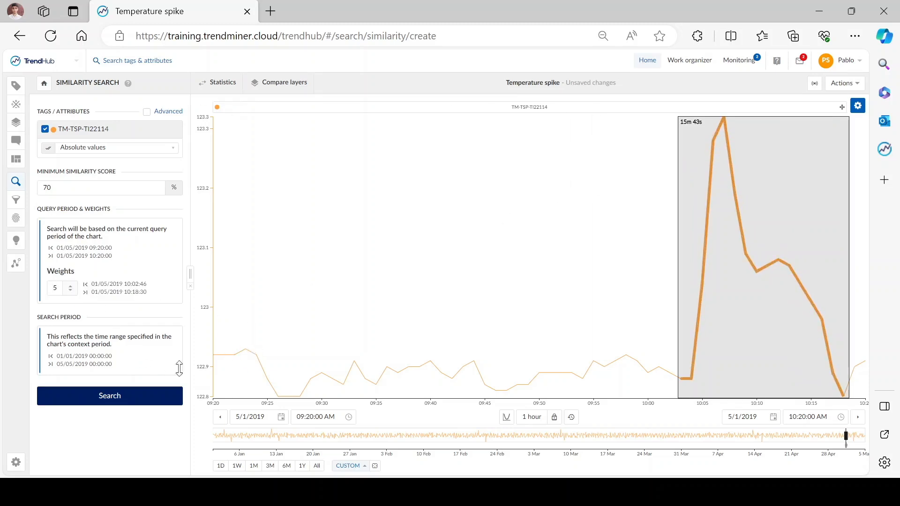
mouse_move(759, 331)
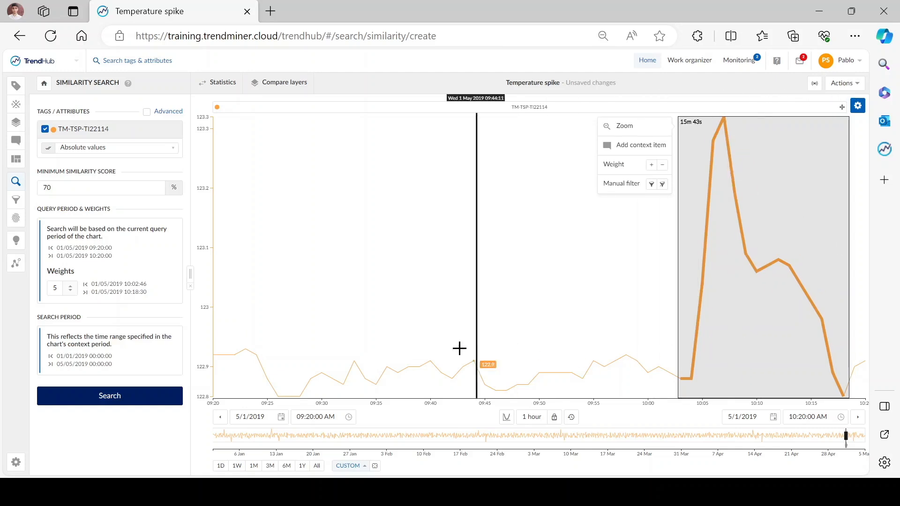
left_click(103, 403)
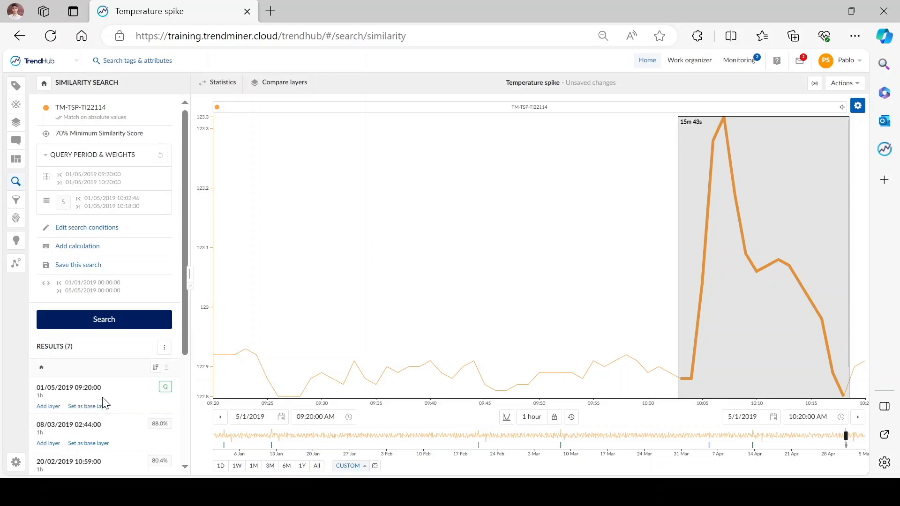
Add the six similarity search matches, from 08/03/2019 02:44:00 through 05/04/2019 08:55:00 in the results, as chart layers
scroll(104, 404, "down", 4)
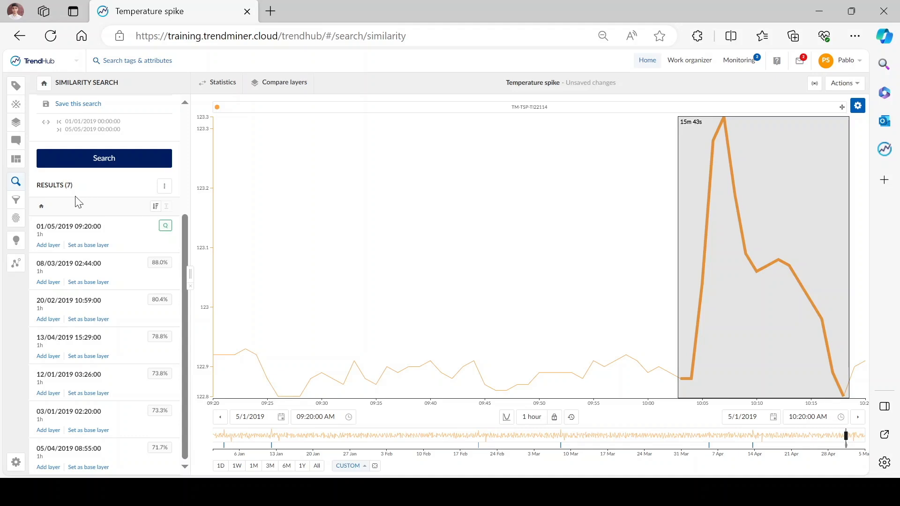
left_click(47, 283)
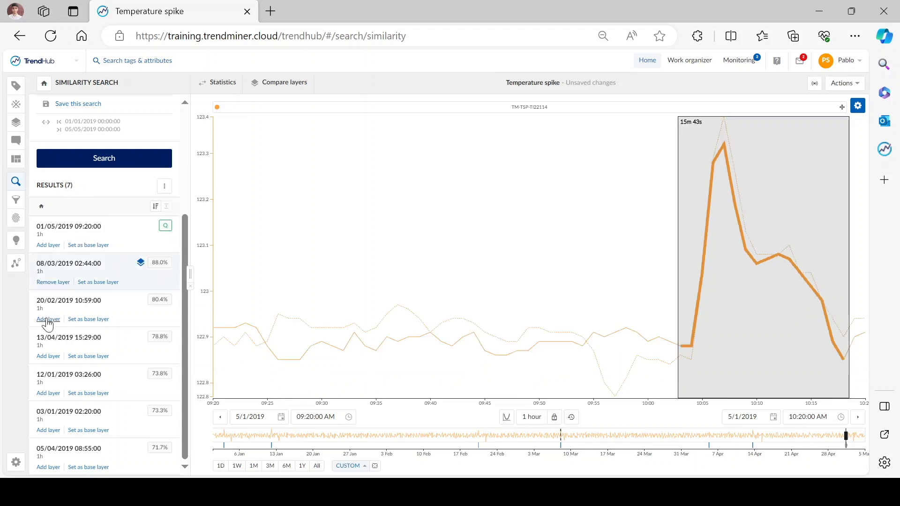
left_click(48, 321)
left_click(47, 357)
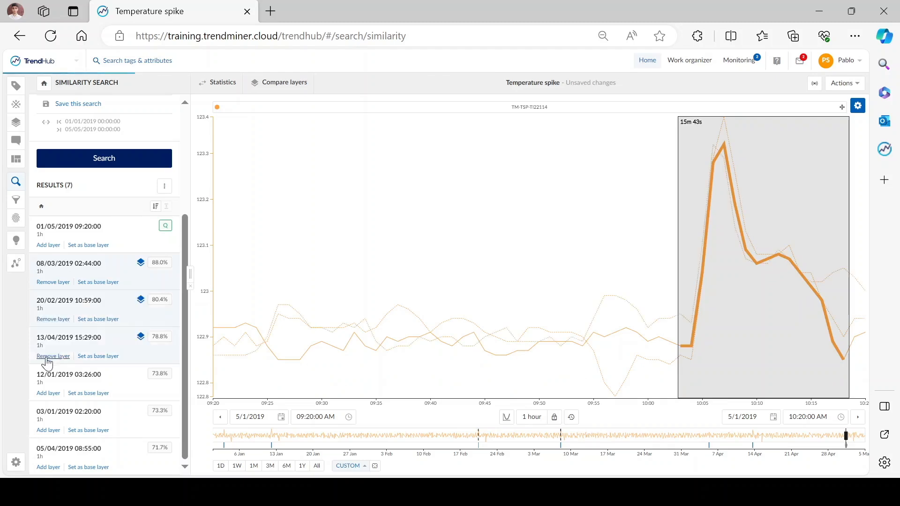
left_click(47, 394)
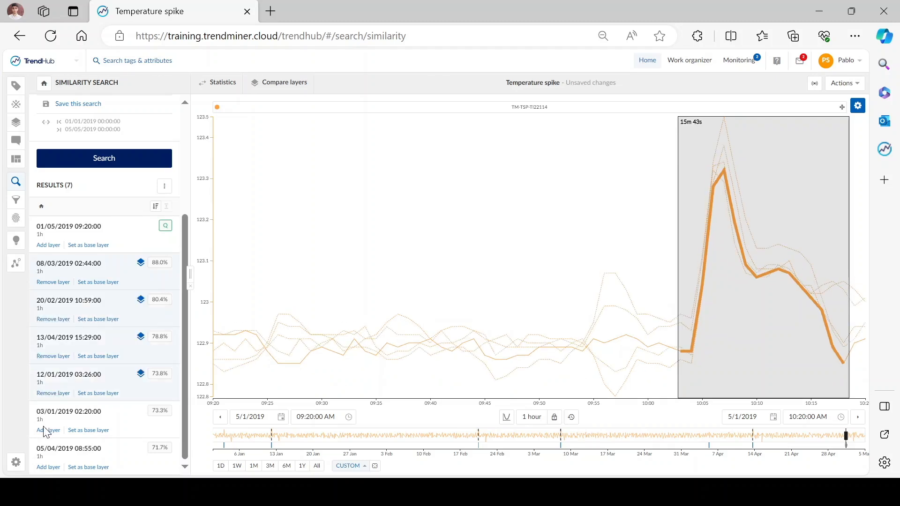
left_click(45, 431)
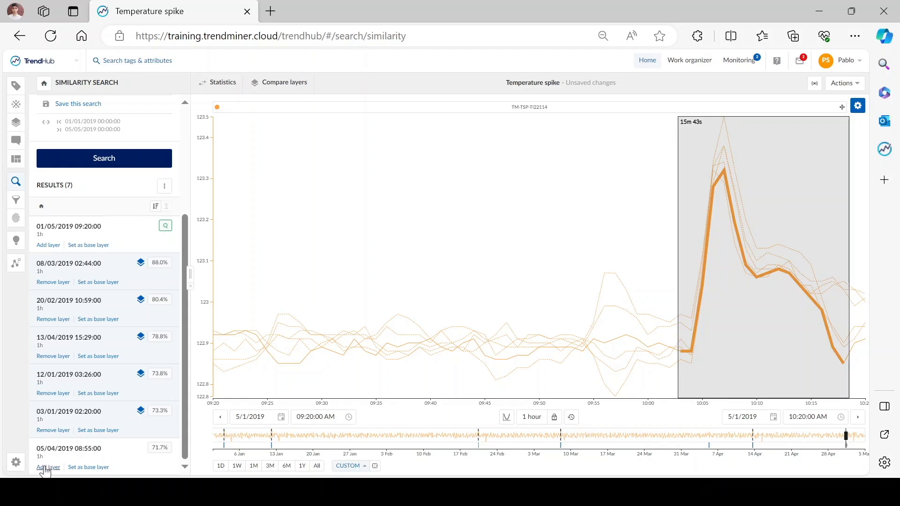
left_click(47, 468)
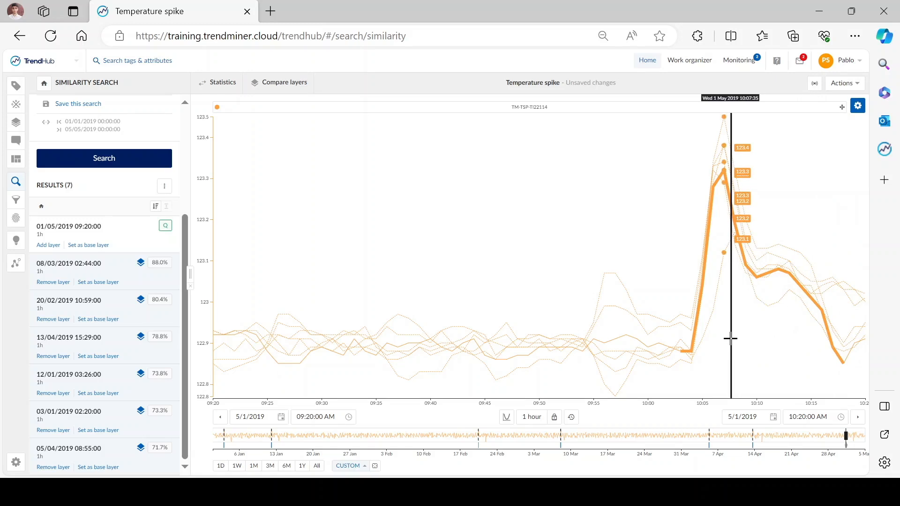
Run a new value based search for periods where TM-TSP-TI22114 is < 123
scroll(93, 218, "up", 3)
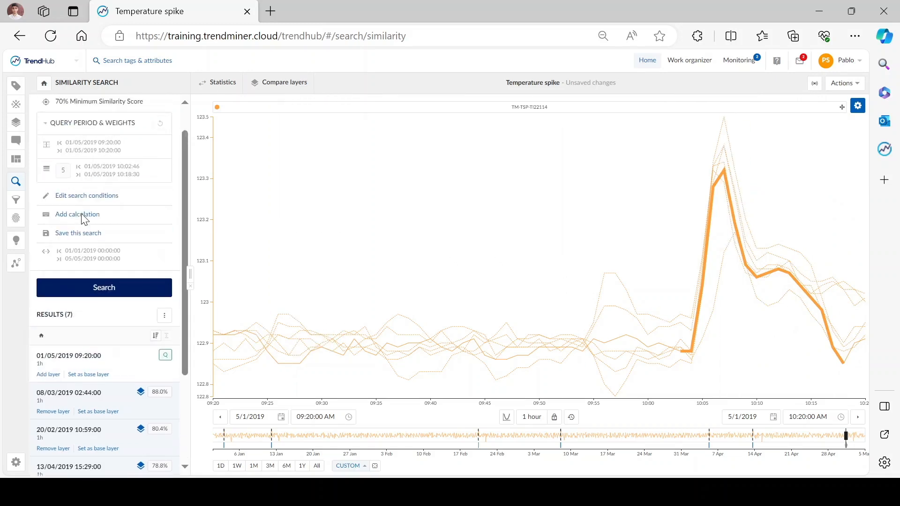
left_click(44, 84)
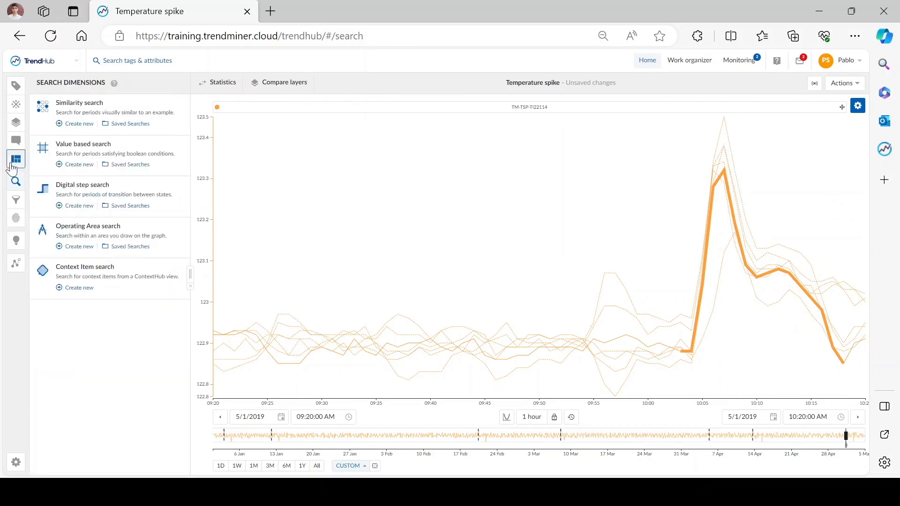
left_click(79, 165)
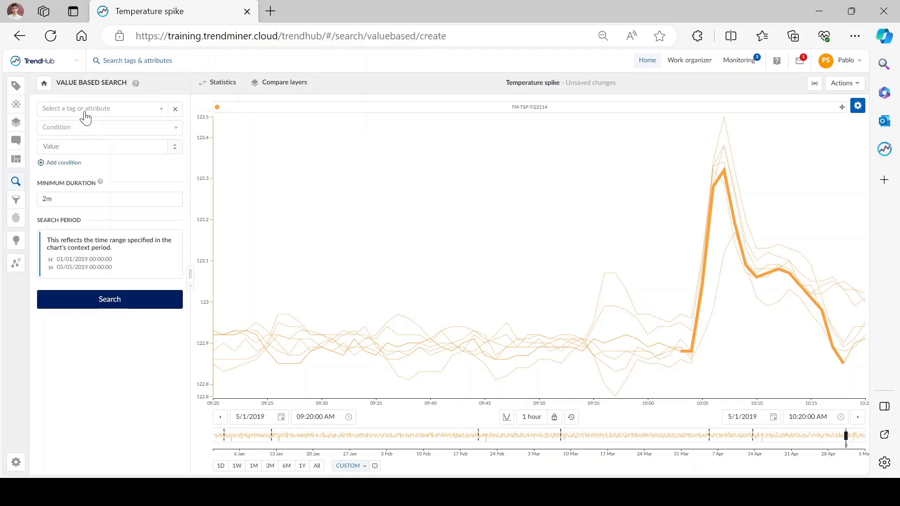
left_click(85, 115)
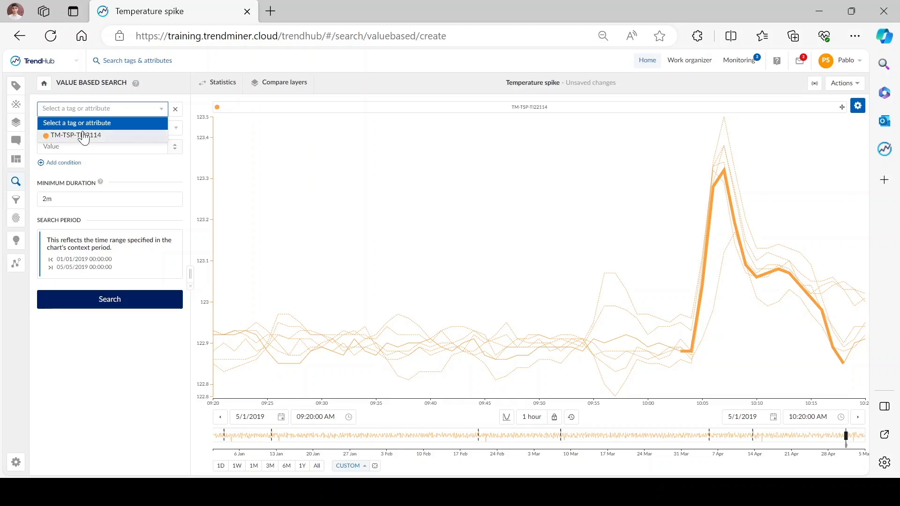
left_click(78, 135)
left_click(77, 128)
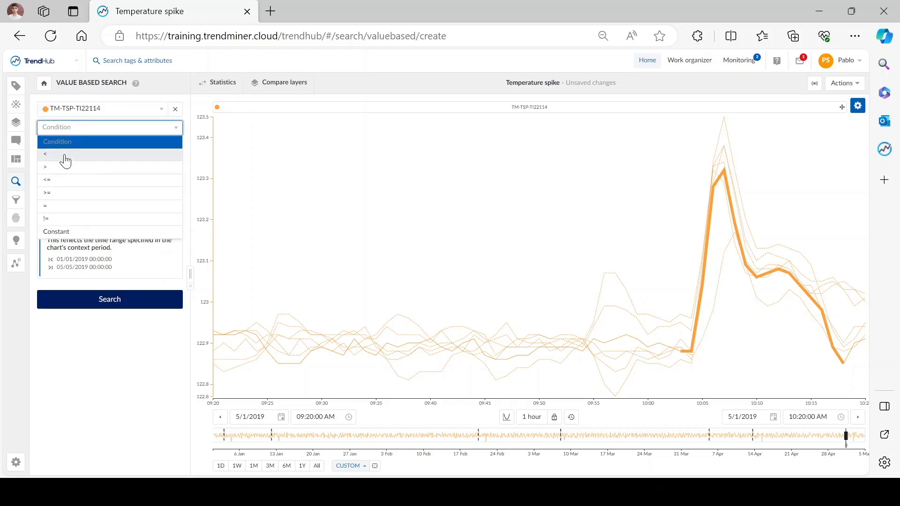
left_click(65, 150)
left_click(65, 151)
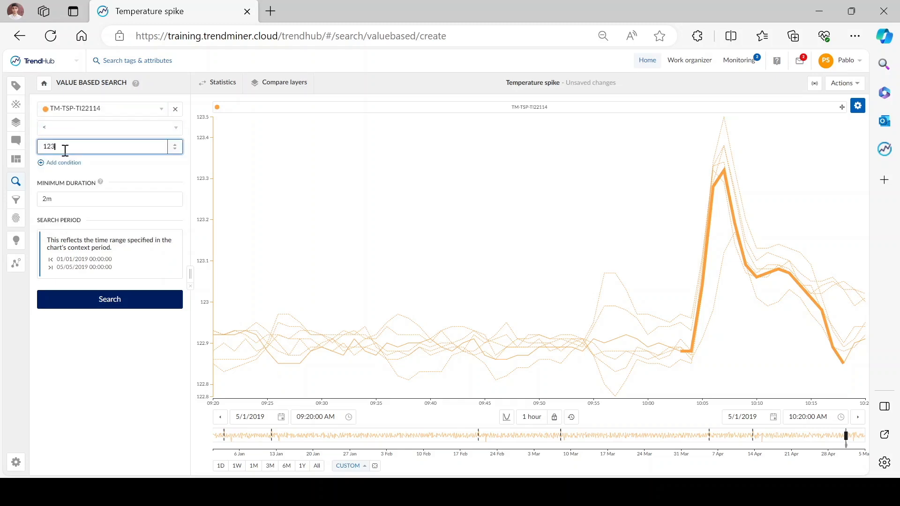
left_click(84, 299)
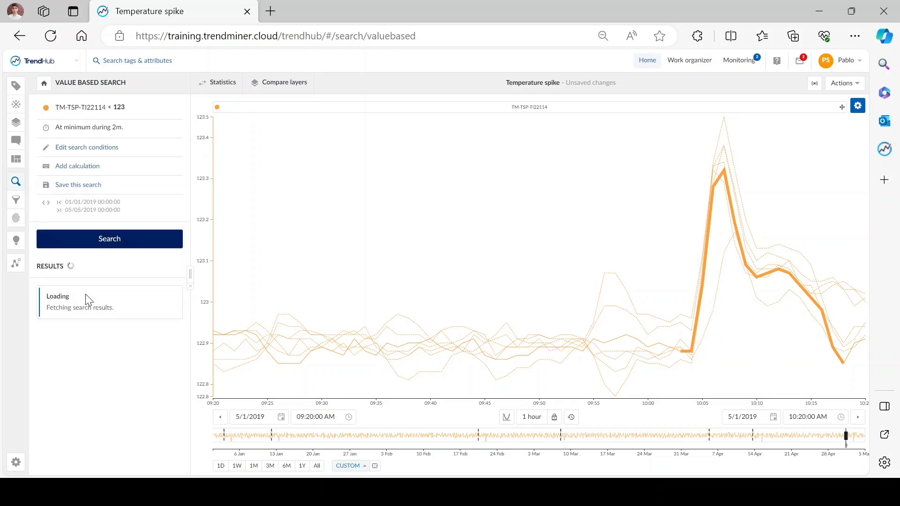
left_click(176, 288)
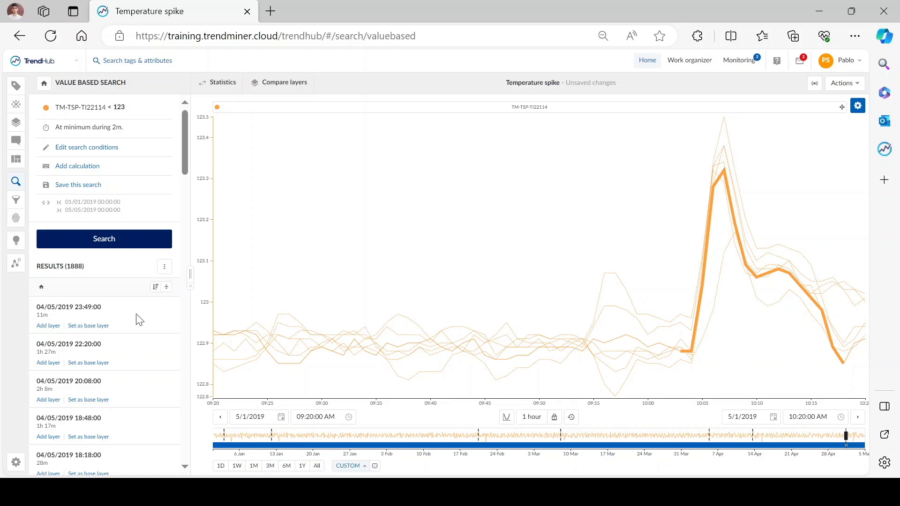
Add the 04/05/2019 22:20:00 result as a layer and change that layer's line style from dotted to dashed
left_click(47, 364)
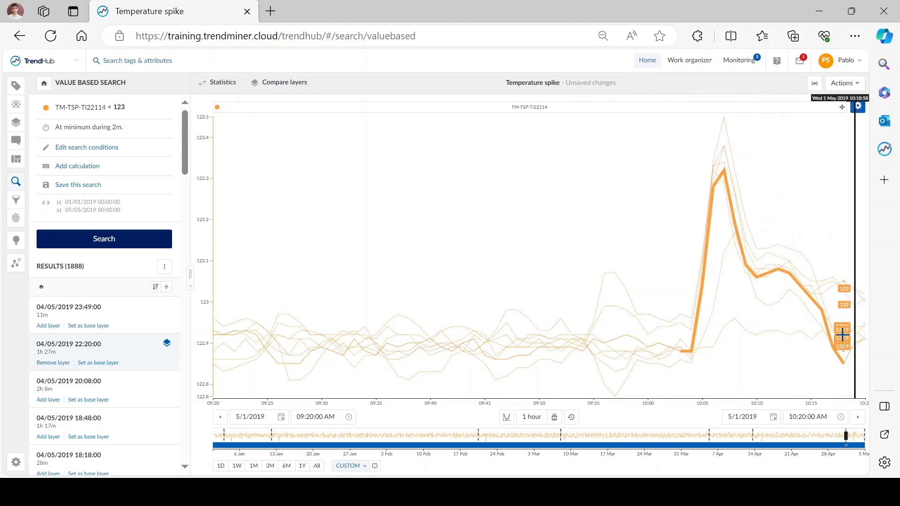
left_click(16, 123)
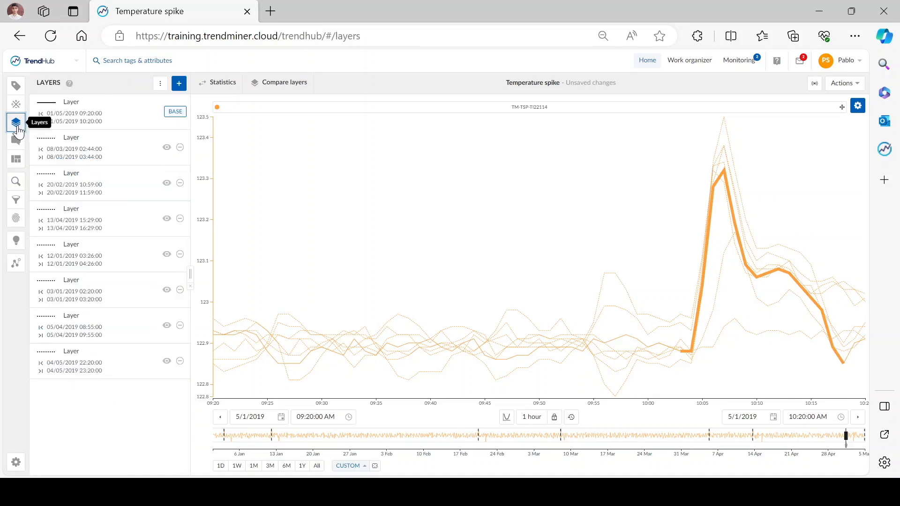
left_click(95, 364)
left_click(89, 457)
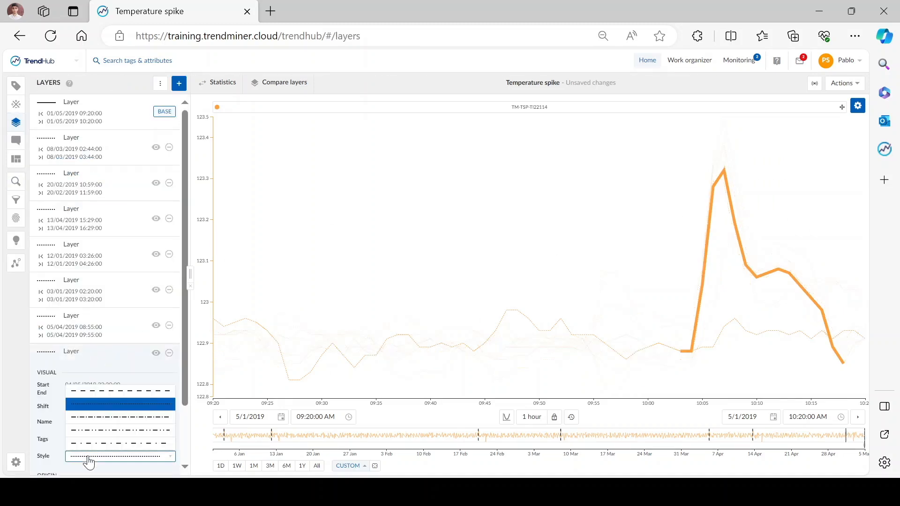
left_click(107, 393)
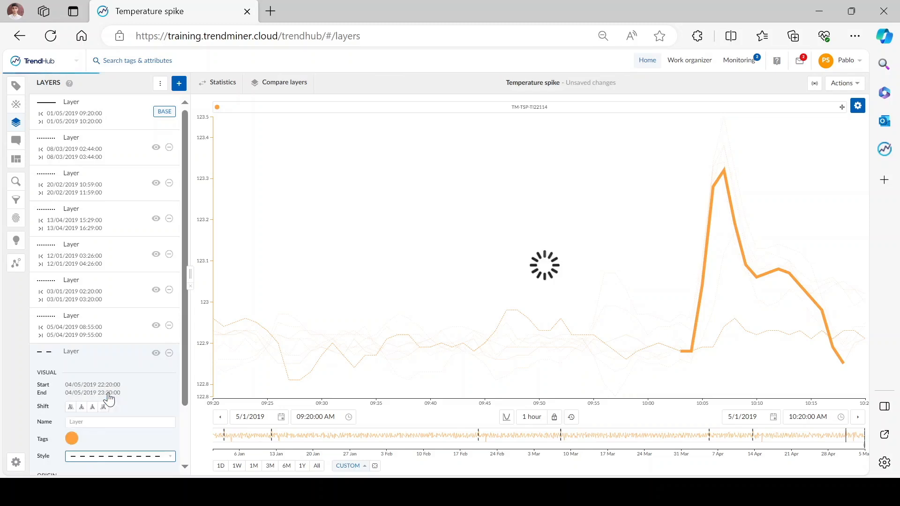
left_click(88, 365)
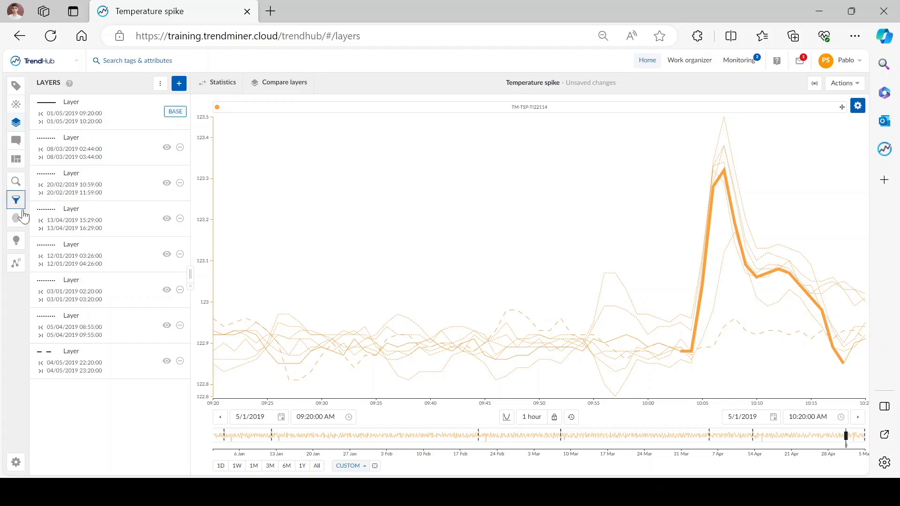
Run a cross-correlations diagnosis with the tag filter expression tm-tsp*
left_click(16, 241)
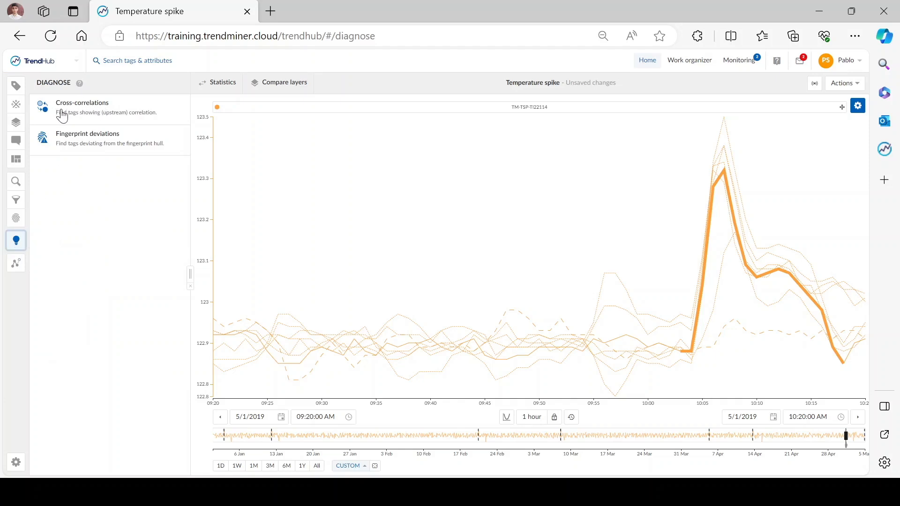
left_click(106, 113)
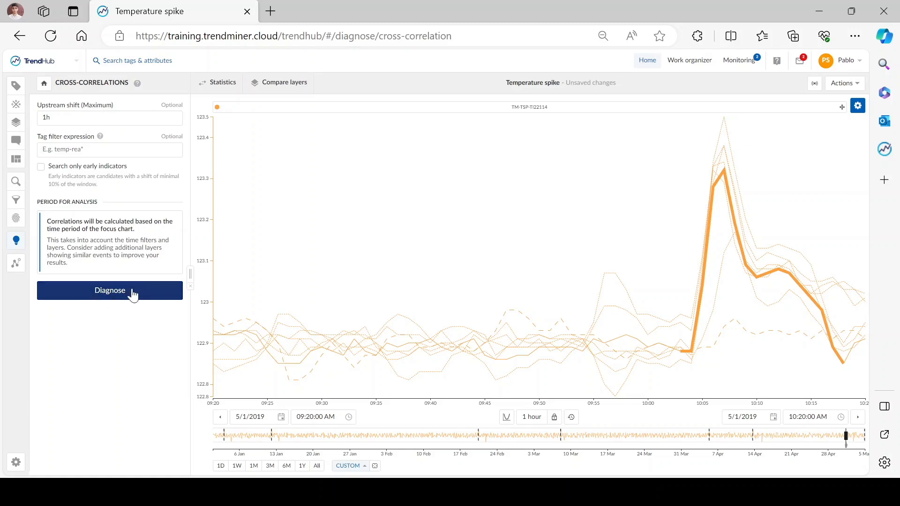
left_click(69, 149)
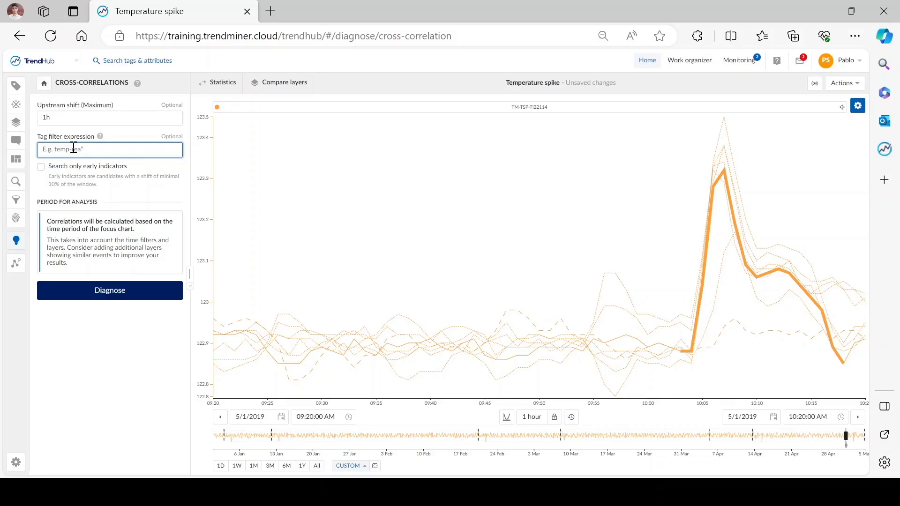
type("tm-tsp*")
left_click(110, 291)
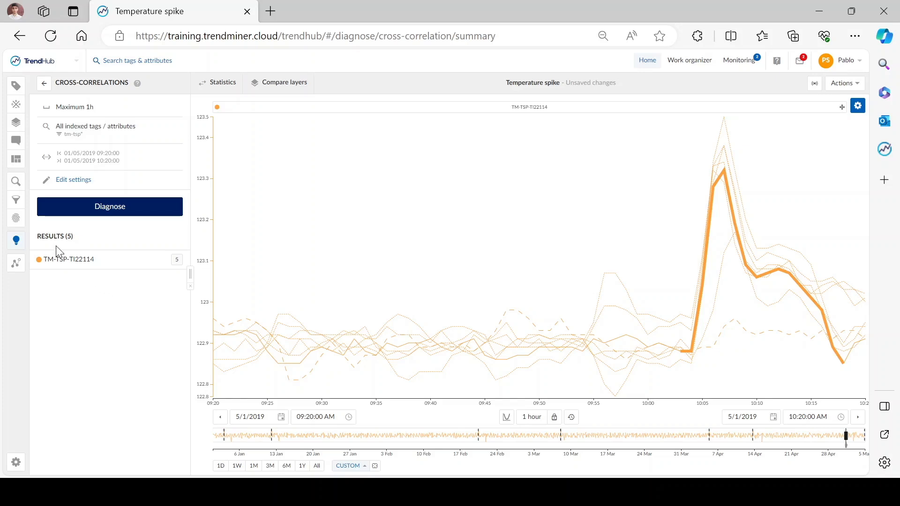
Add the correlated cooling water temperature tag TM-TSP-TI121518 to the chart and display the tags as a stacked trend
left_click(106, 261)
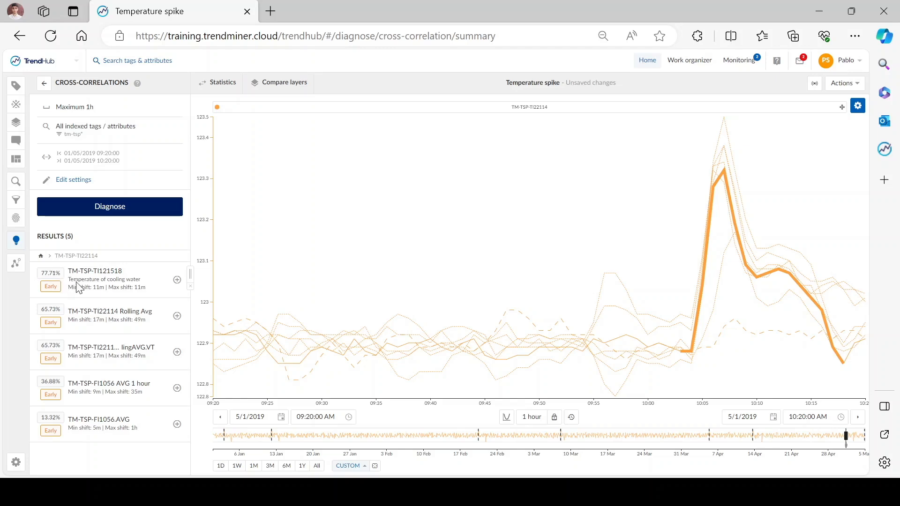
left_click(178, 280)
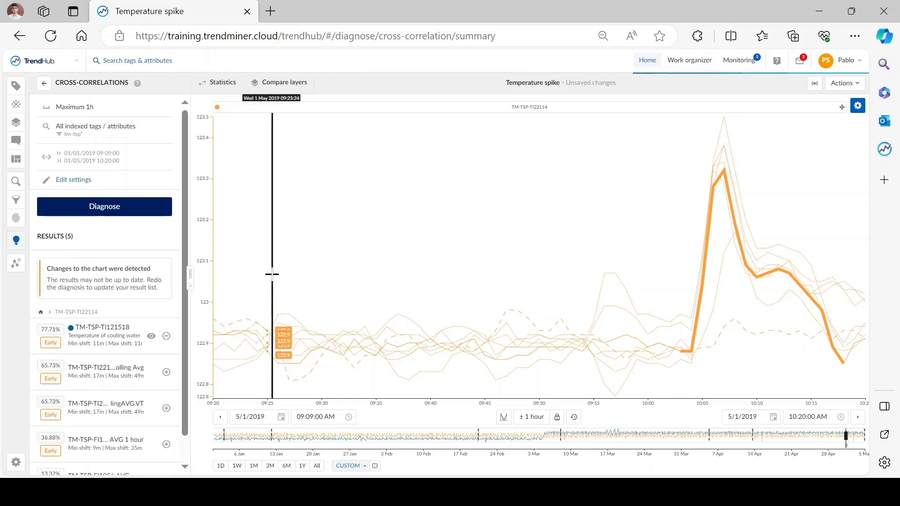
left_click(504, 417)
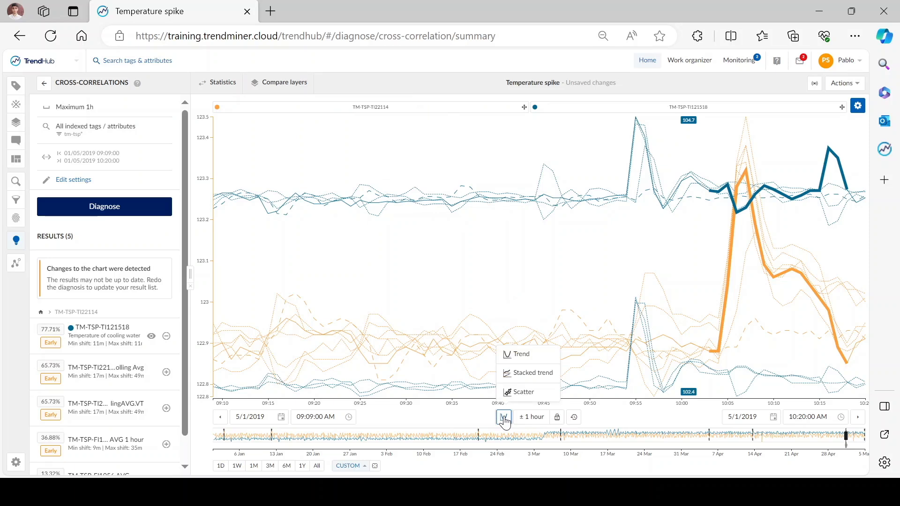
left_click(537, 374)
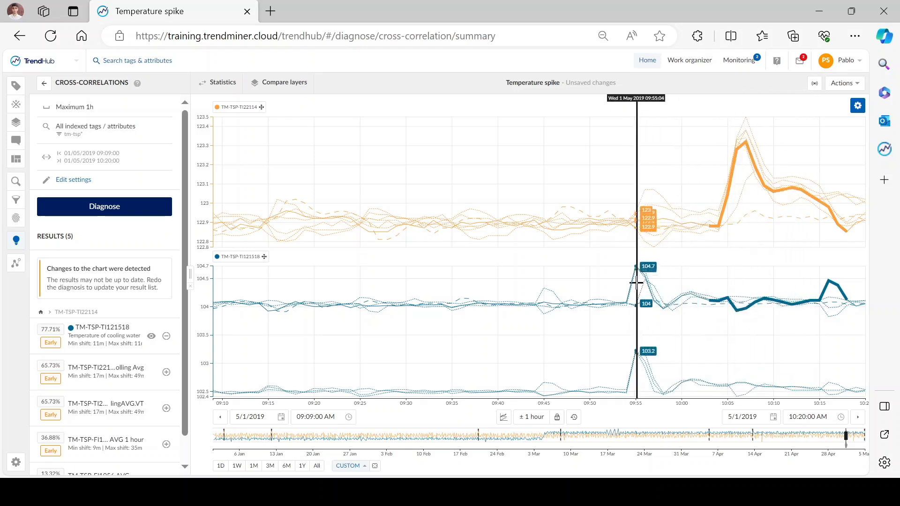
Measure the time shift between the cooling water temperature peak and the reactor temperature spike, and clear the selection
left_click_drag(638, 258, 741, 258)
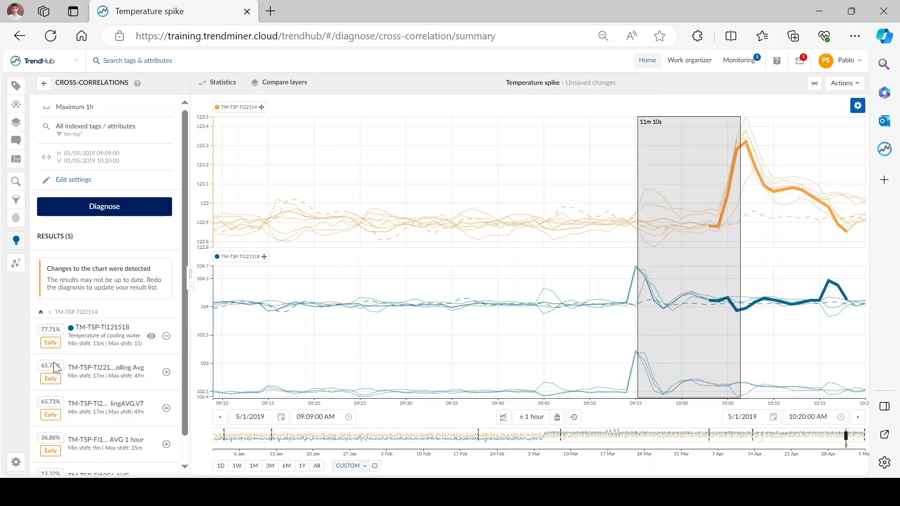
left_click(497, 295)
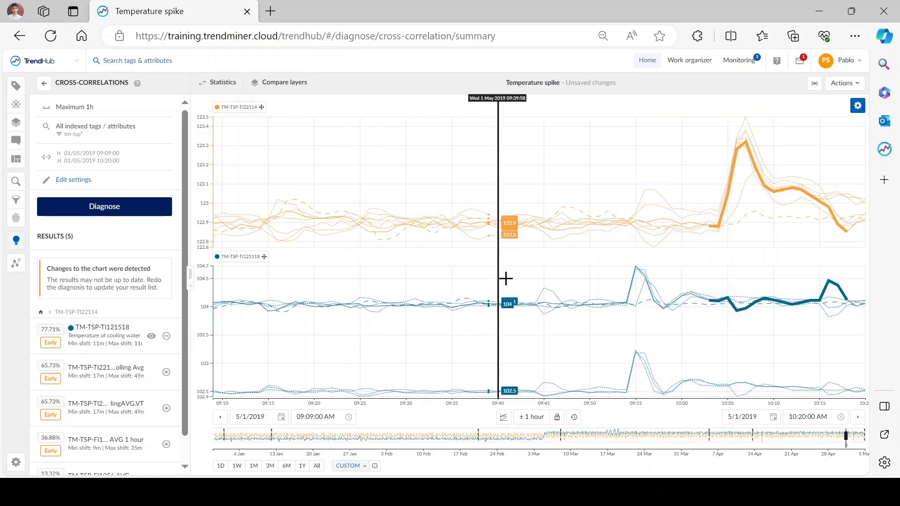